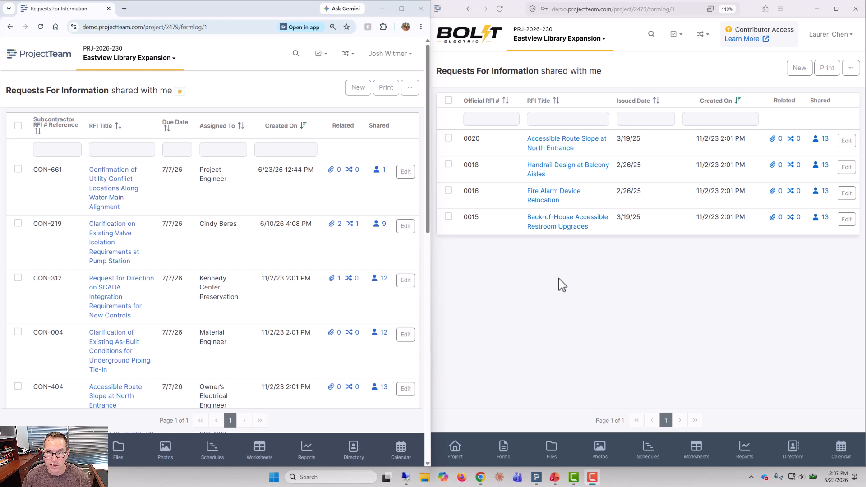
# Step: Open the RFI "Confirmation of Utility Conflict Locations Along Water Main Alignment" and share it with the Bolt Electric group
pyautogui.click(131, 196)
pyautogui.moveTo(429, 175); pyautogui.dragTo(427, 221)
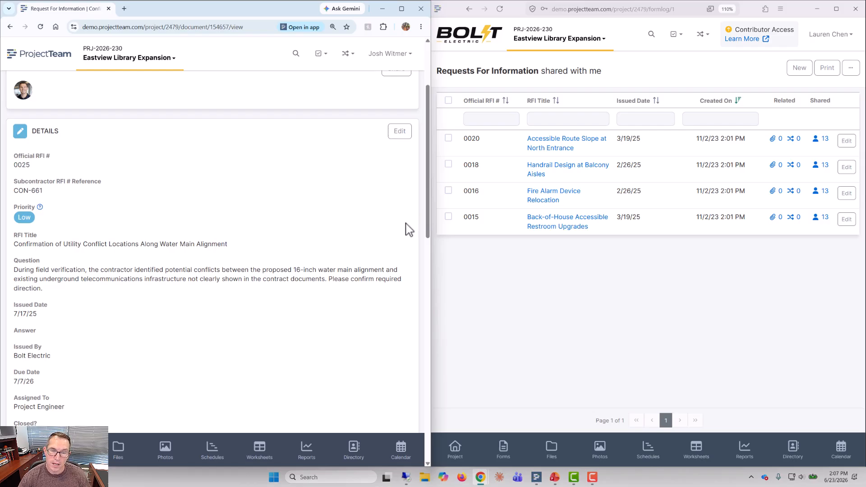
pyautogui.scroll(2, 407, 228)
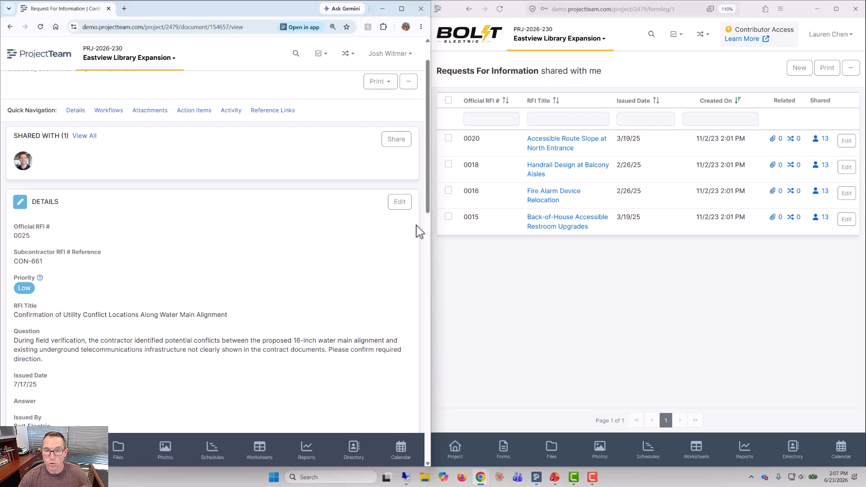
pyautogui.click(397, 144)
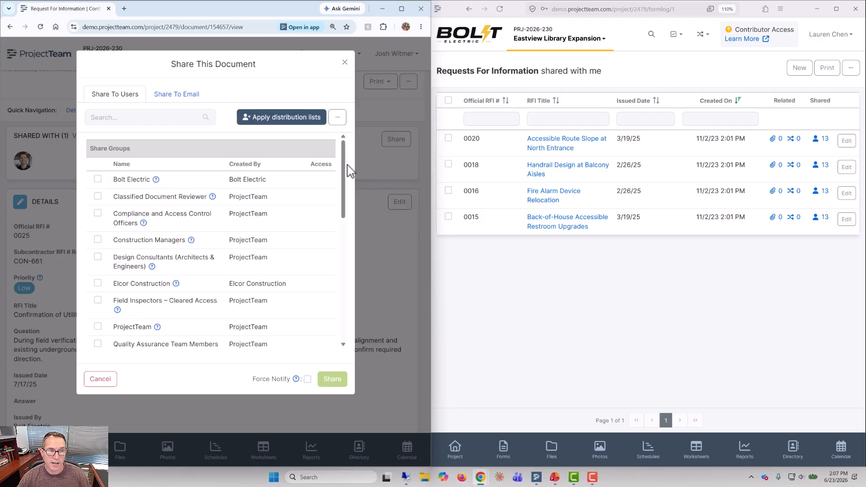
pyautogui.click(97, 179)
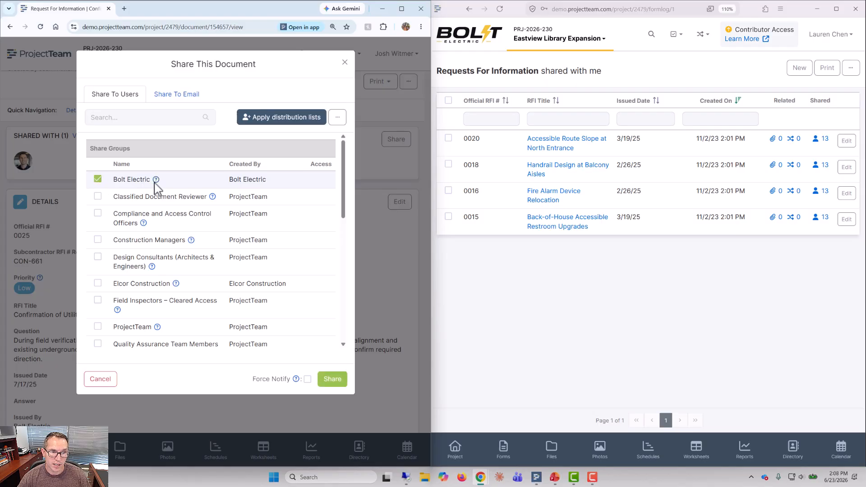
pyautogui.moveTo(156, 180)
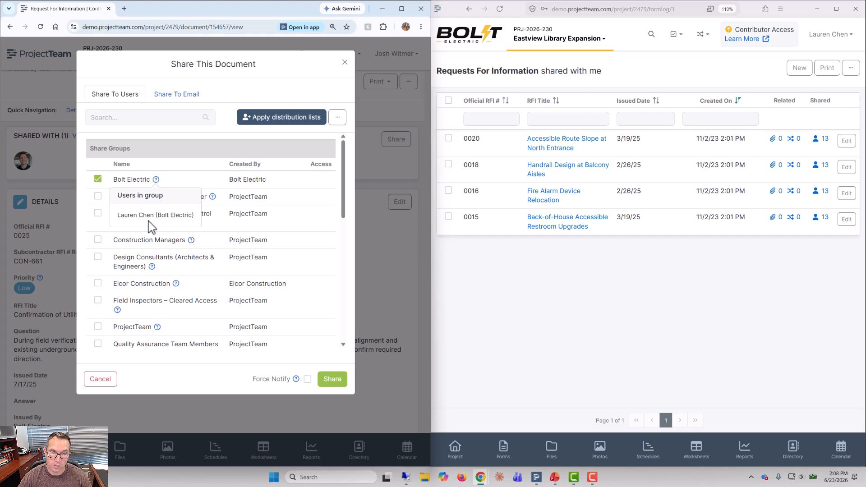
pyautogui.click(337, 382)
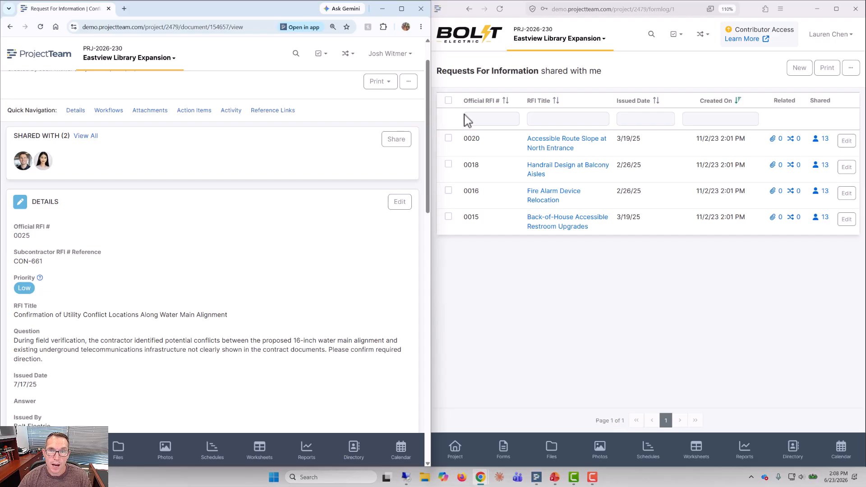
# Step: Refresh the Bolt Electric user's RFI log and open the shared water main alignment RFI there
pyautogui.click(500, 9)
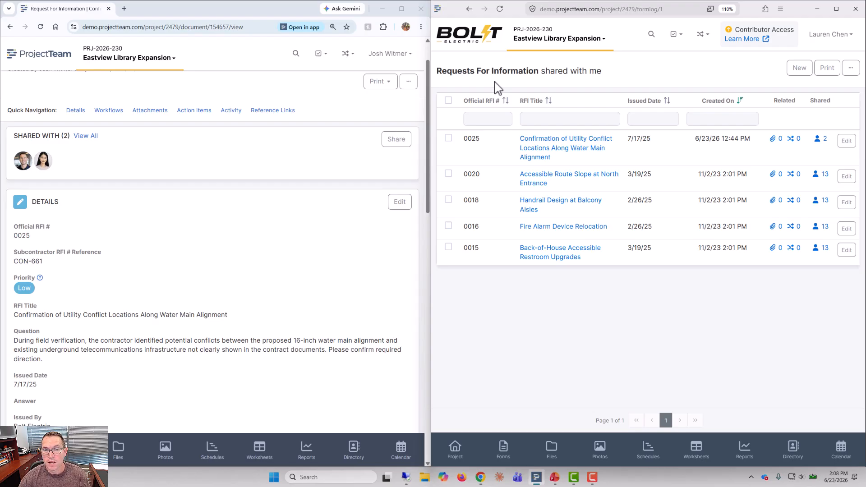
pyautogui.click(545, 140)
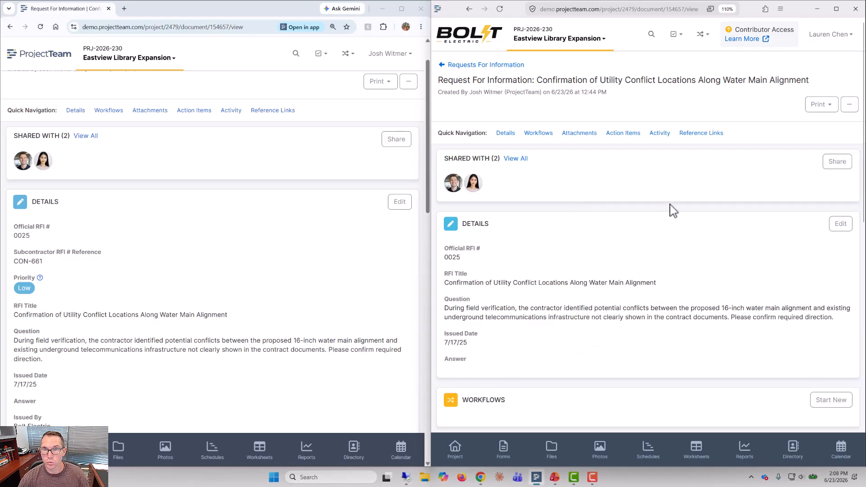
pyautogui.scroll(-1, 860, 199)
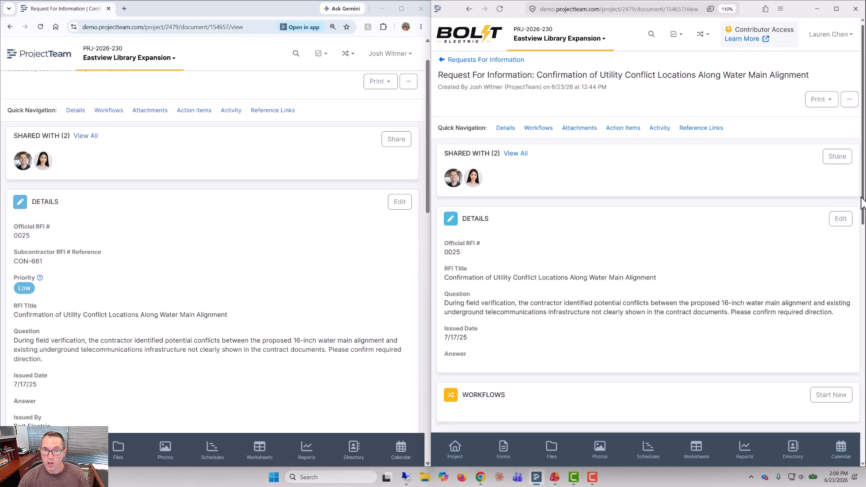
# Step: Review the RFI's details in the ProjectTeam user's window against the fields in the Bolt Electric user's view
pyautogui.moveTo(428, 174); pyautogui.dragTo(428, 185)
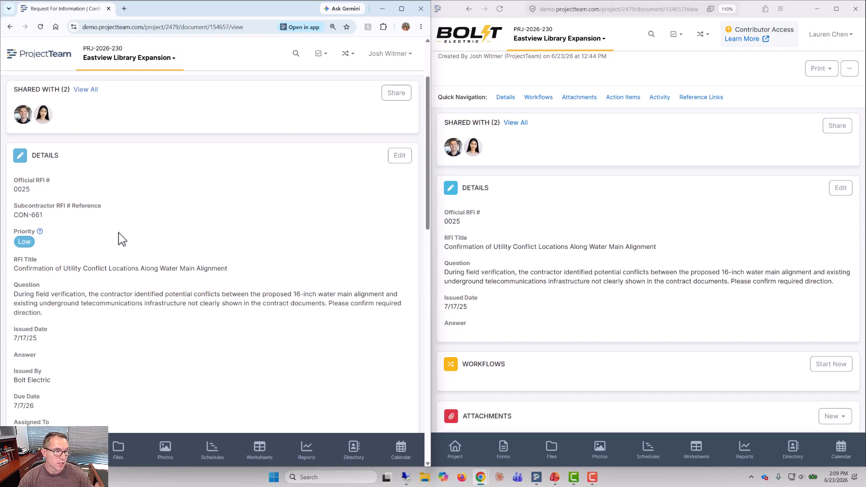
pyautogui.scroll(-2, 120, 246)
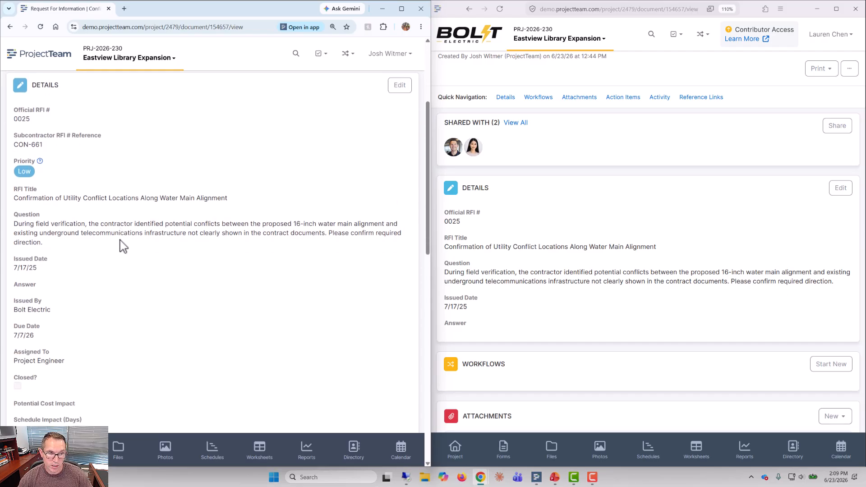
pyautogui.scroll(-2, 119, 245)
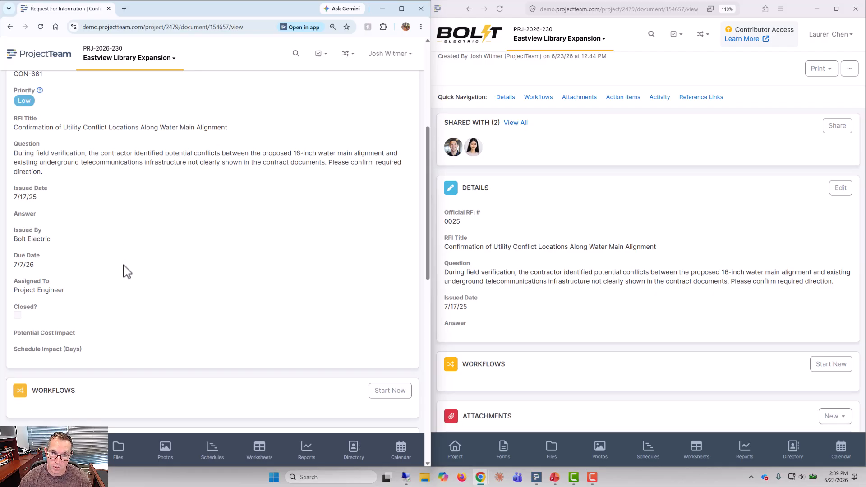
pyautogui.scroll(2, 127, 270)
pyautogui.scroll(2, 127, 271)
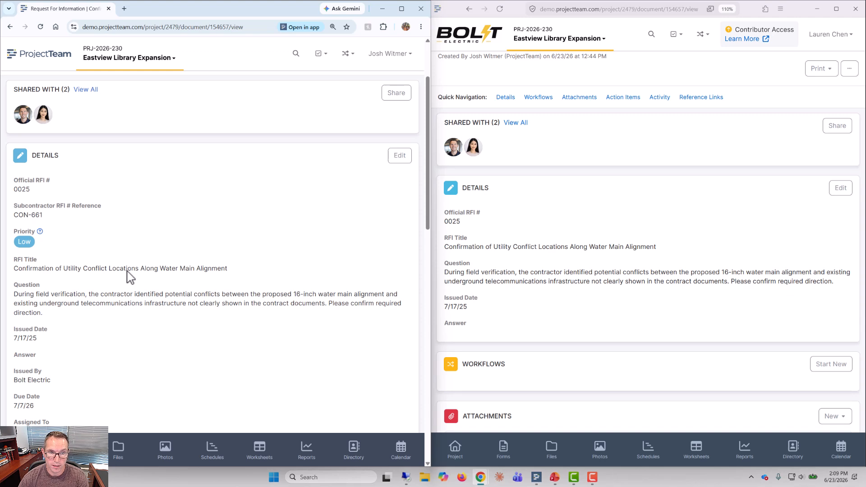
# Step: In the Bolt Electric user's window, open the form field customization for all Requests For Information
pyautogui.click(720, 170)
pyautogui.scroll(1, 719, 170)
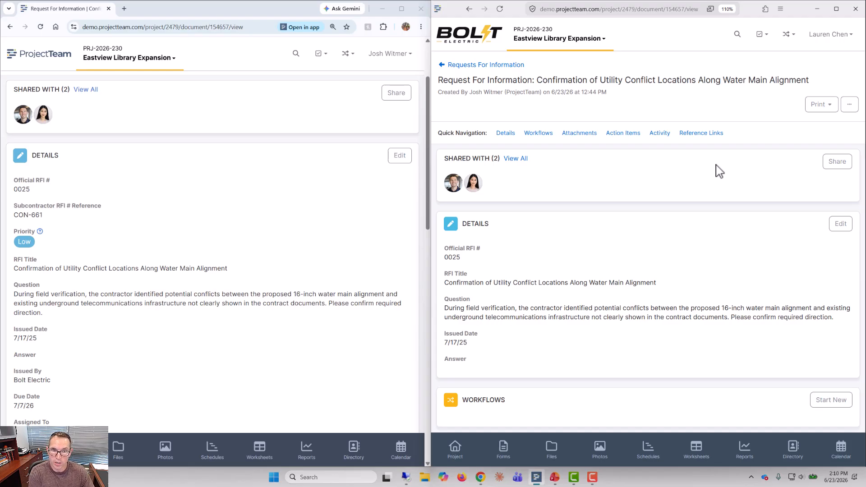
pyautogui.click(850, 104)
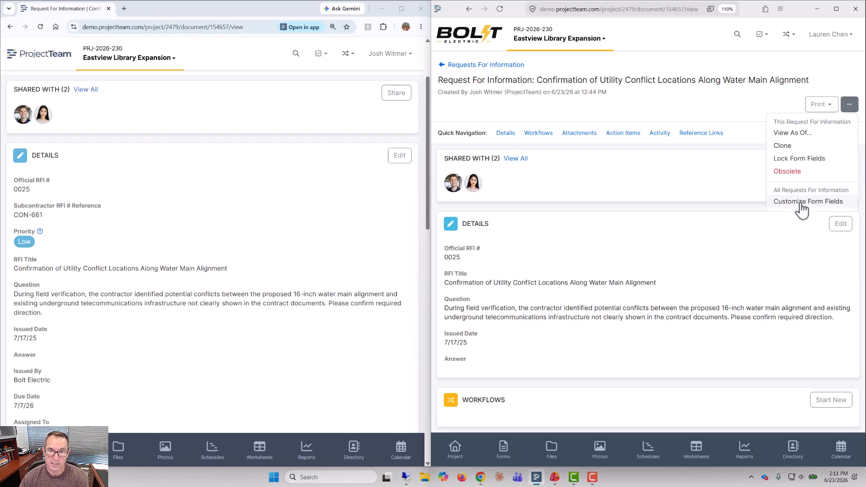
pyautogui.click(803, 204)
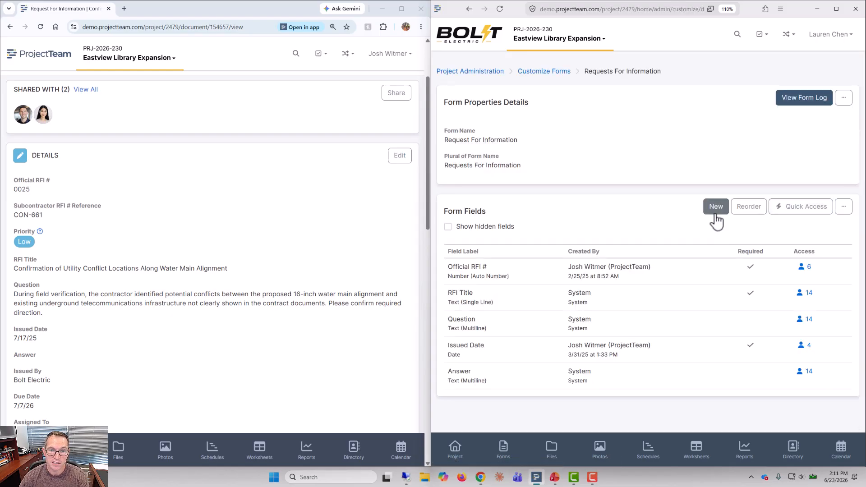
# Step: Start a new Text (Multiline) custom field for Requests For Information and label it "Internal Notes"
pyautogui.click(716, 214)
pyautogui.moveTo(863, 160); pyautogui.dragTo(864, 194)
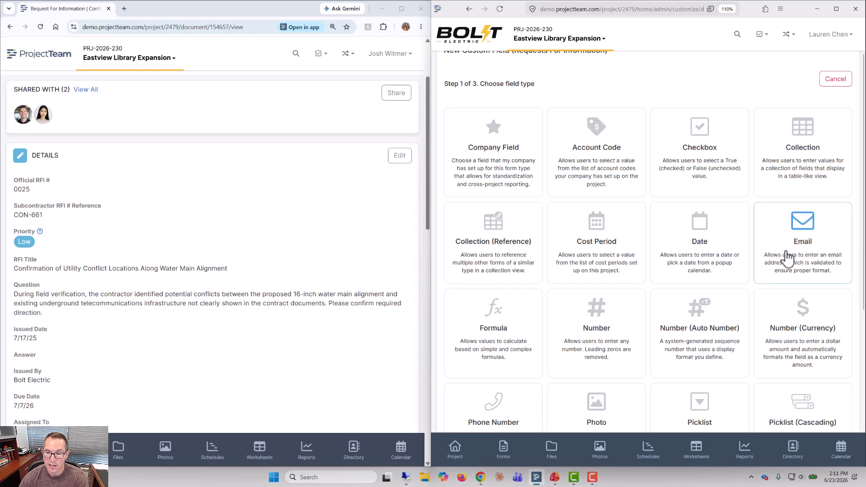
pyautogui.scroll(-3, 787, 258)
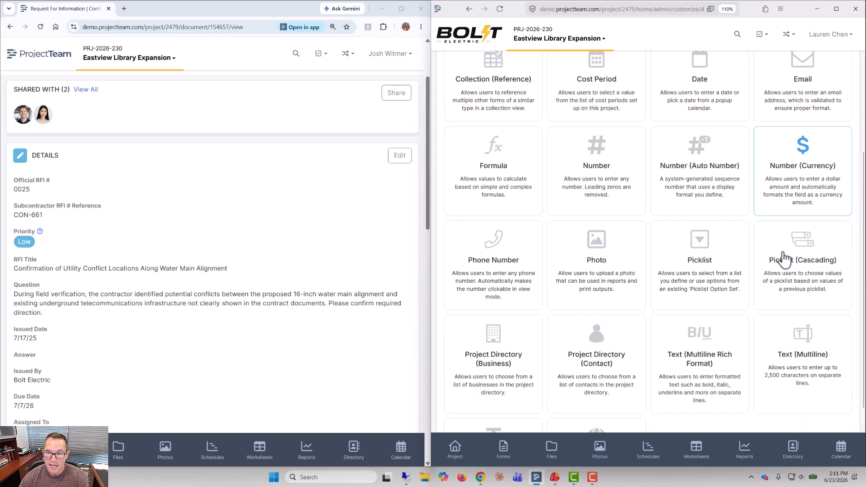
pyautogui.click(802, 378)
pyautogui.click(608, 202)
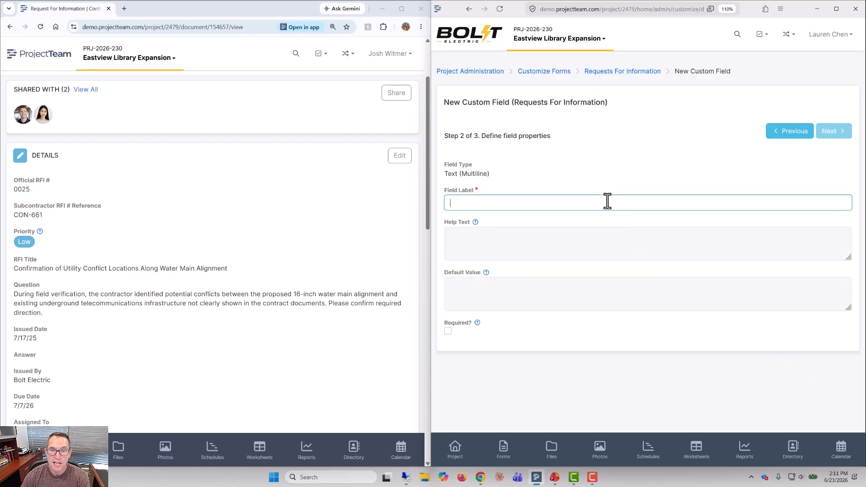
pyautogui.write('Internal Notes')
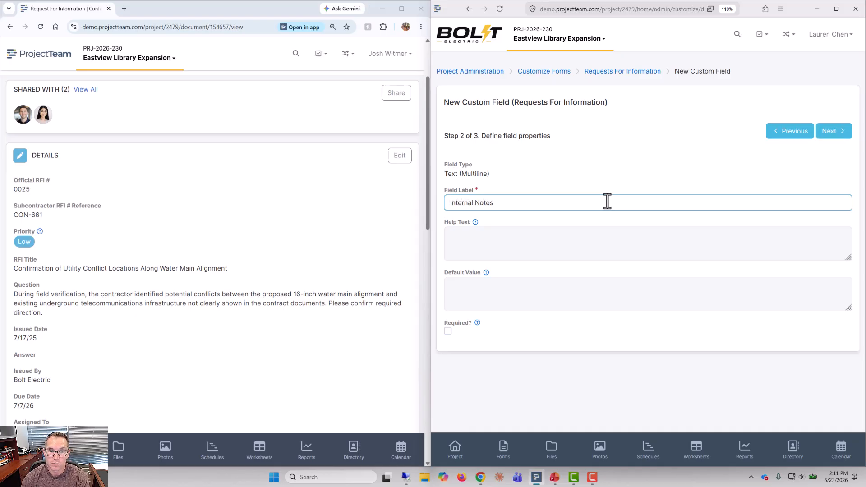
# Step: Set the Internal Notes field's help text to "This is used for Bolt Electric notes only."
pyautogui.click(608, 239)
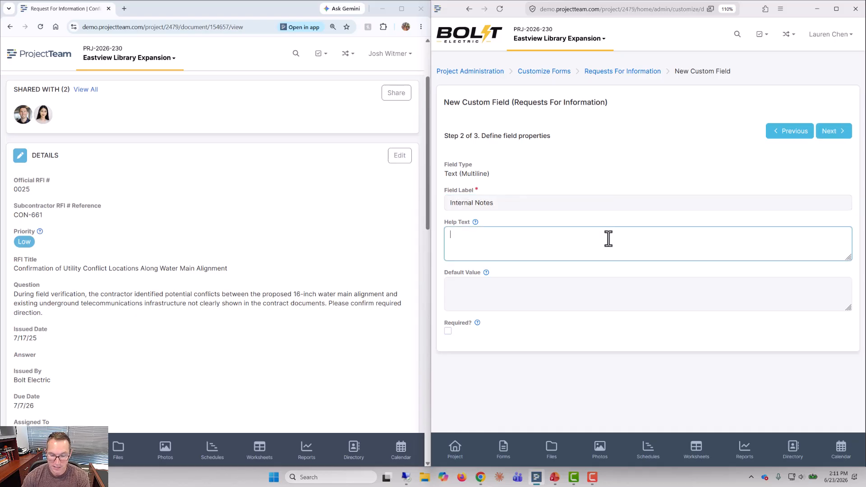
pyautogui.write('This is used for Bolt Electric notes only.')
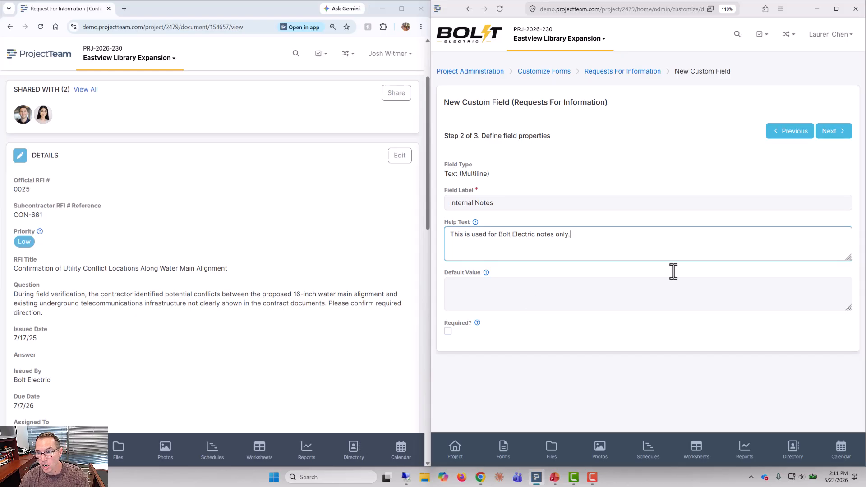
# Step: Give the Bolt Electric share group Read/Write access to the Internal Notes field and save the field
pyautogui.click(837, 135)
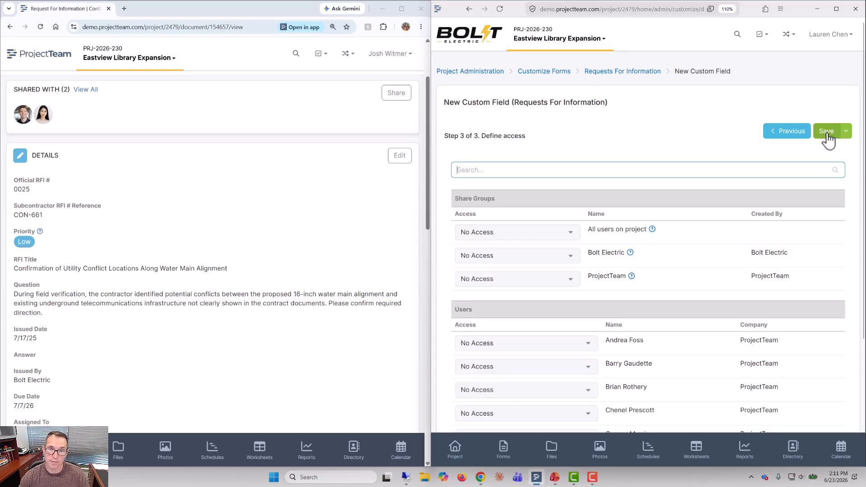
pyautogui.click(550, 267)
pyautogui.click(530, 286)
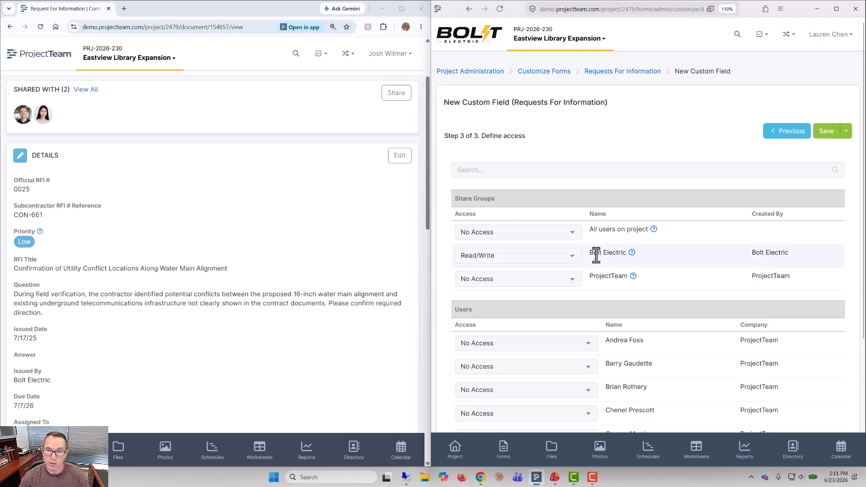
pyautogui.click(829, 132)
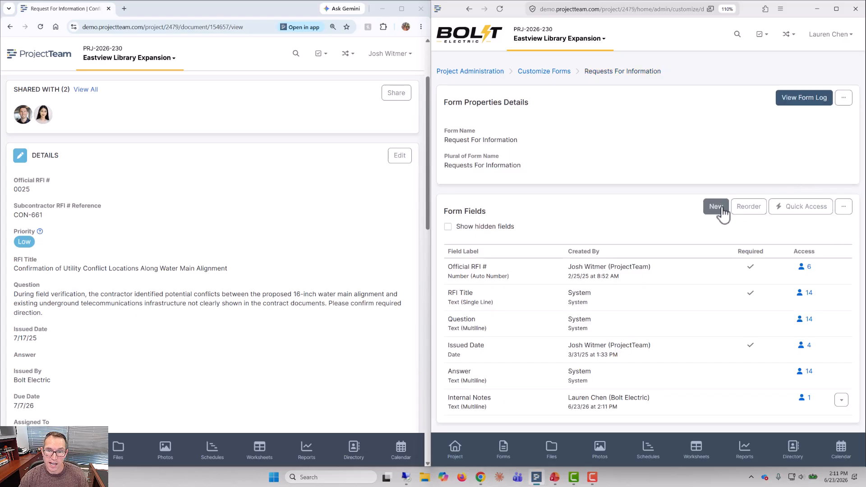
# Step: Start a new Number (Currency) custom field for Requests For Information and label it "Bolt Electric Cost Impact"
pyautogui.click(716, 206)
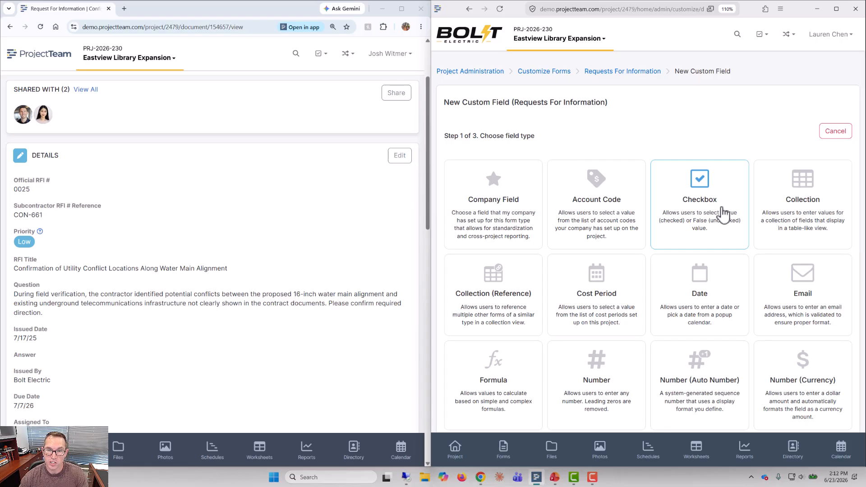
pyautogui.moveTo(863, 151); pyautogui.dragTo(862, 254)
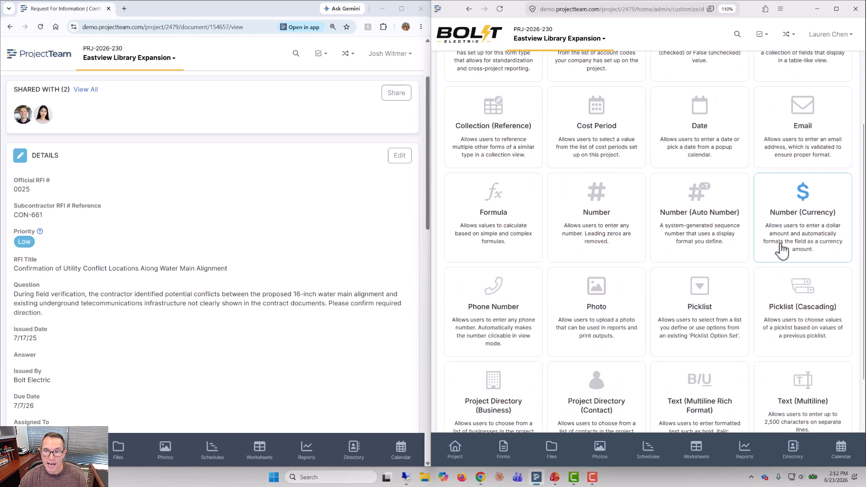
pyautogui.click(781, 236)
pyautogui.click(645, 202)
pyautogui.write('Bolt Electric Cost Impact')
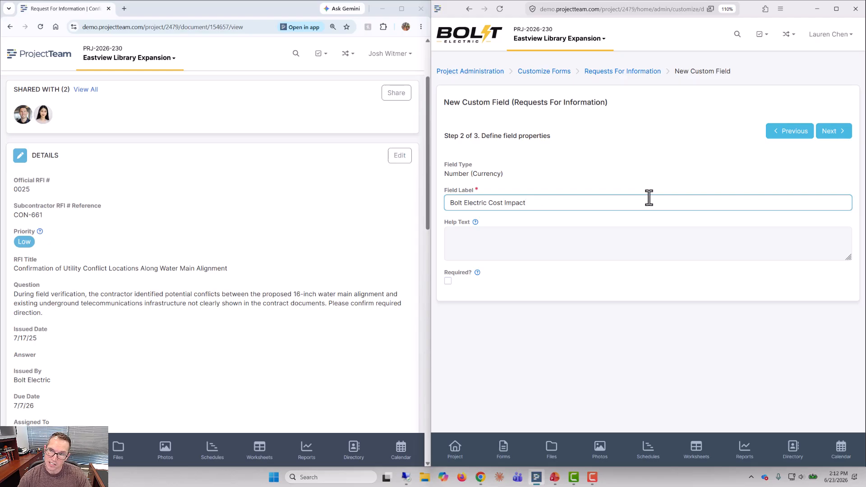
# Step: Give the Bolt Electric share group Read/Write access to the Bolt Electric Cost Impact field and save the field
pyautogui.click(832, 133)
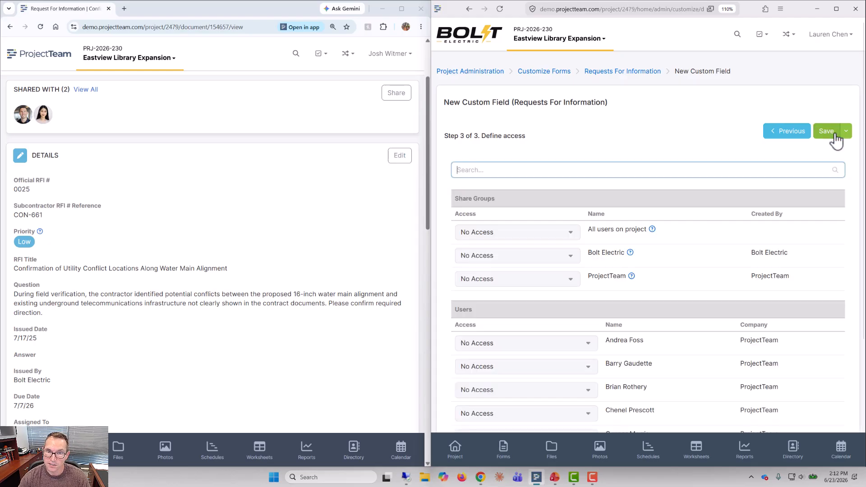
pyautogui.click(550, 264)
pyautogui.click(519, 288)
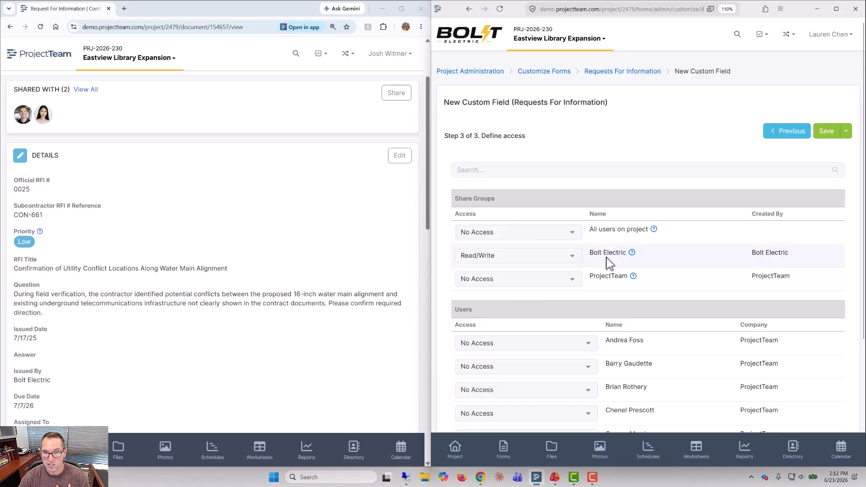
pyautogui.click(827, 137)
# Step: Return to Bolt Electric's RFI form log and open the water main alignment RFI's details
pyautogui.click(803, 104)
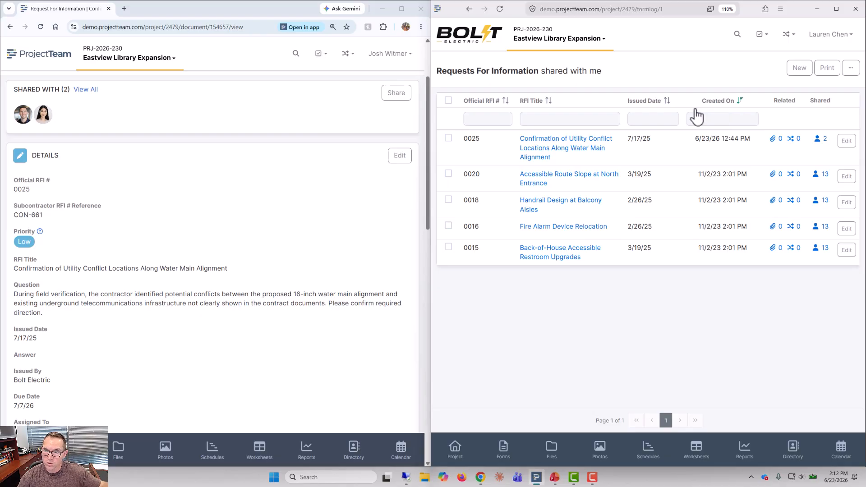
pyautogui.click(589, 144)
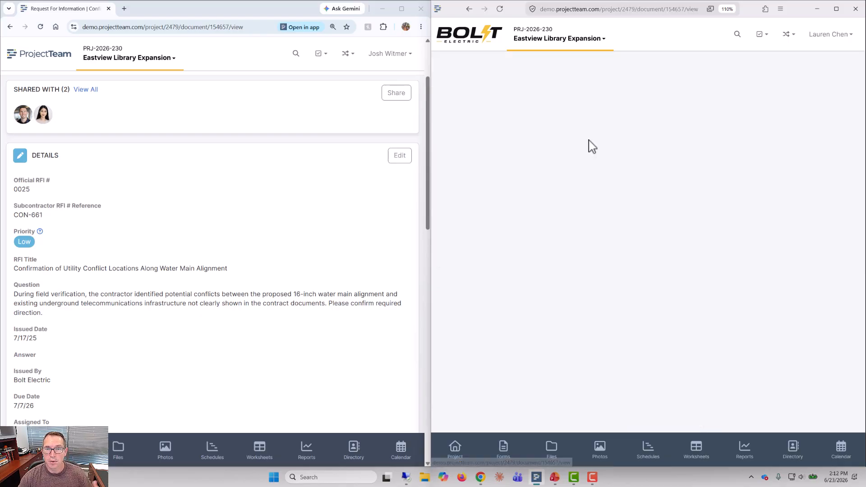
pyautogui.scroll(-2, 665, 232)
# Step: Compare the RFI's details in both users' windows, checking the RFI title and the Internal Notes and Bolt Electric Cost Impact fields
pyautogui.moveTo(457, 201); pyautogui.dragTo(575, 201)
pyautogui.click(352, 228)
pyautogui.scroll(-2, 307, 232)
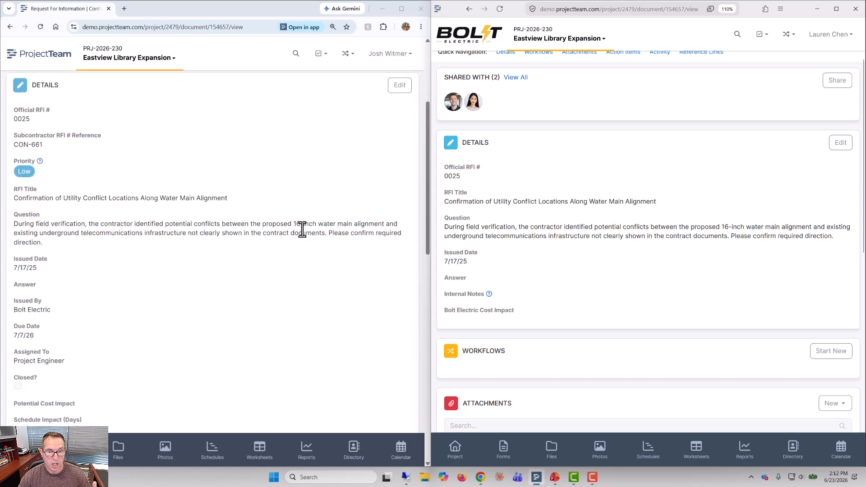
pyautogui.moveTo(68, 198); pyautogui.dragTo(221, 199)
pyautogui.moveTo(452, 202); pyautogui.dragTo(564, 201)
pyautogui.click(564, 201)
pyautogui.scroll(-2, 311, 305)
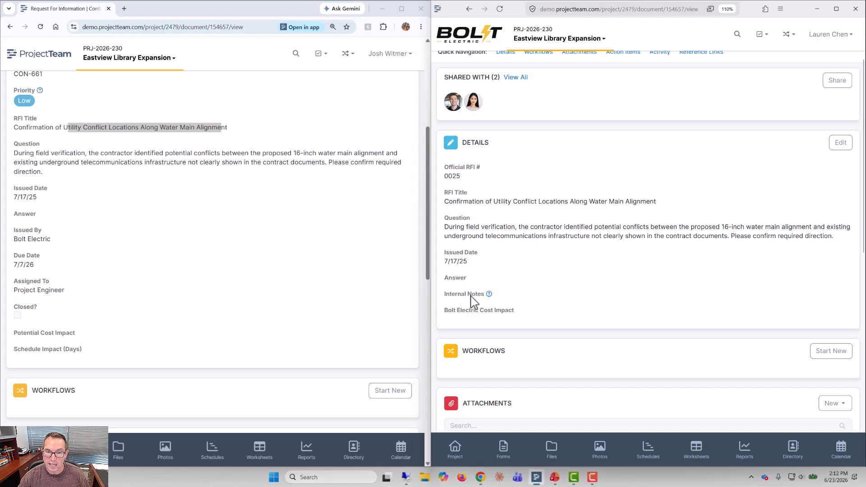
pyautogui.moveTo(490, 296)
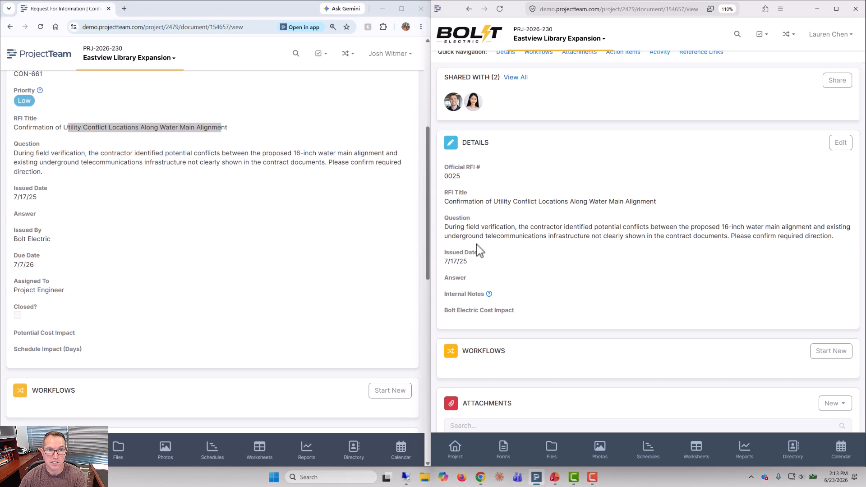
# Step: Edit the water main alignment RFI as the Bolt Electric user and enter "This is the answer." as its Answer
pyautogui.click(363, 240)
pyautogui.click(703, 212)
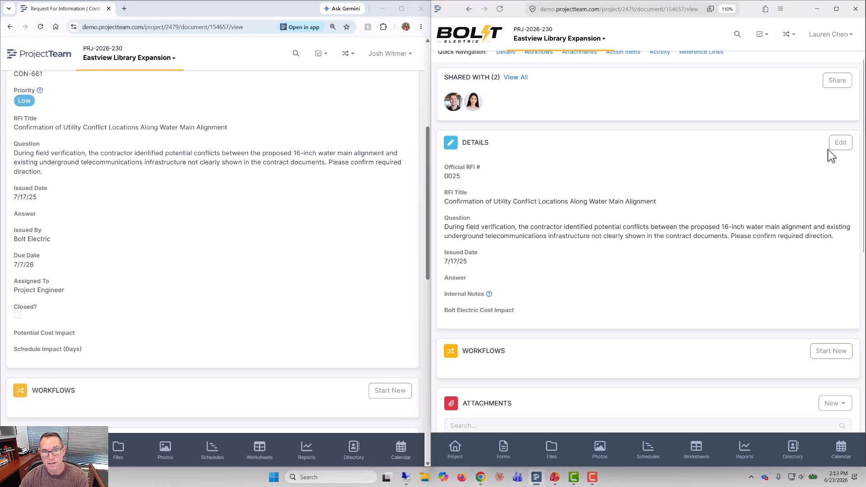
pyautogui.click(840, 143)
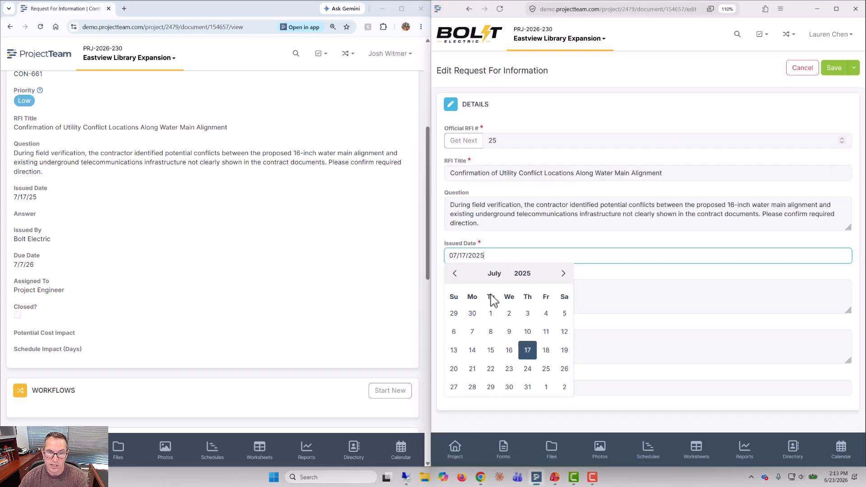
pyautogui.click(590, 300)
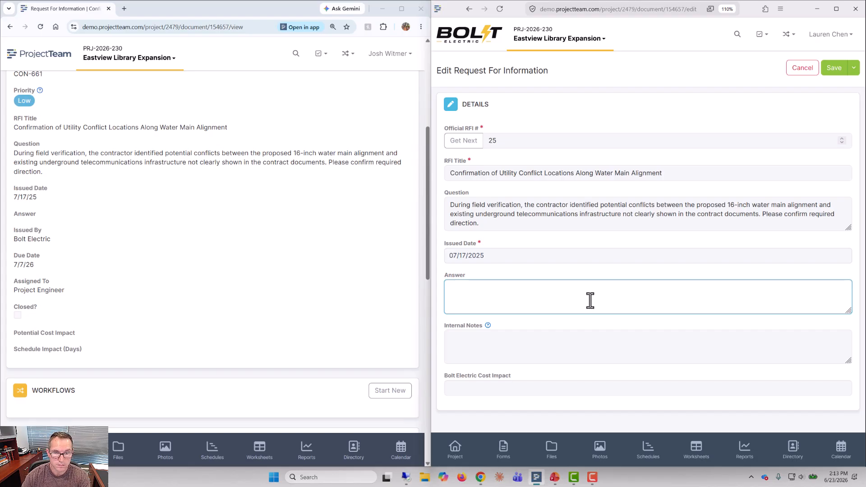
pyautogui.write('This is the nas')
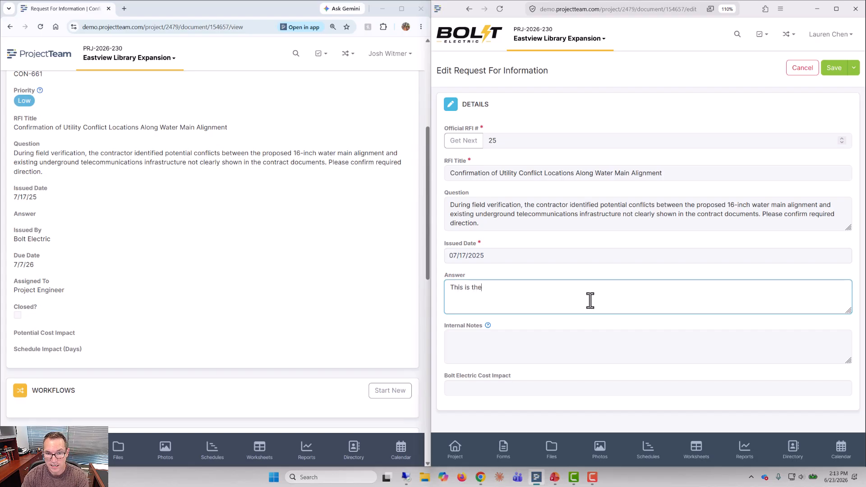
pyautogui.press('BackSpace')
pyautogui.press('BackSpace')
pyautogui.press('BackSpace')
pyautogui.write('answer.')
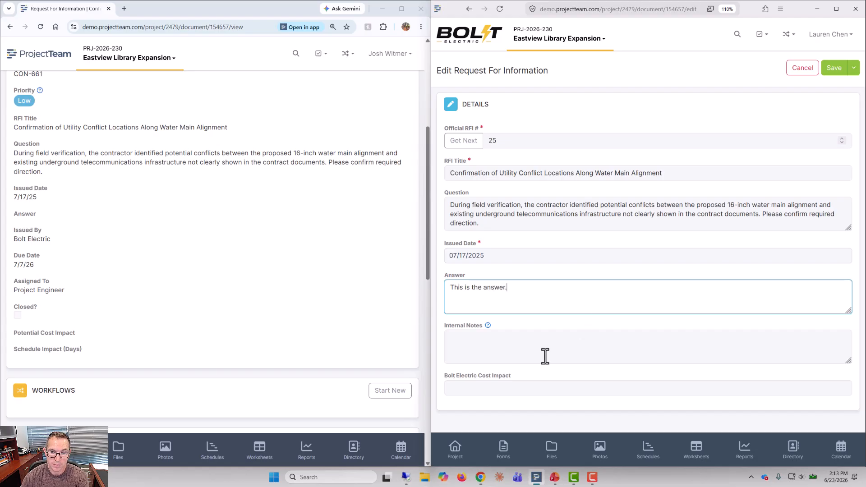
# Step: Enter "There was an issue with the design. Can't happen again. Need to double check next time." in the Internal Notes field
pyautogui.click(517, 351)
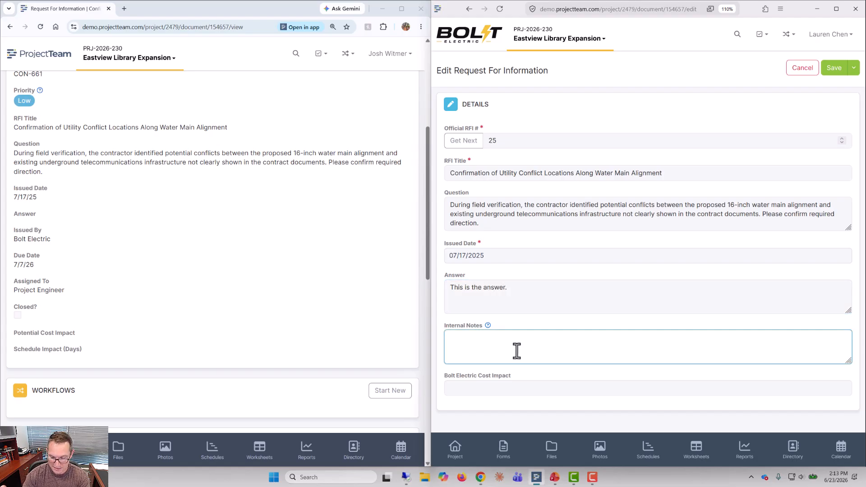
pyautogui.write('That')
pyautogui.press('BackSpace')
pyautogui.press('BackSpace')
pyautogui.write('ere was an ')
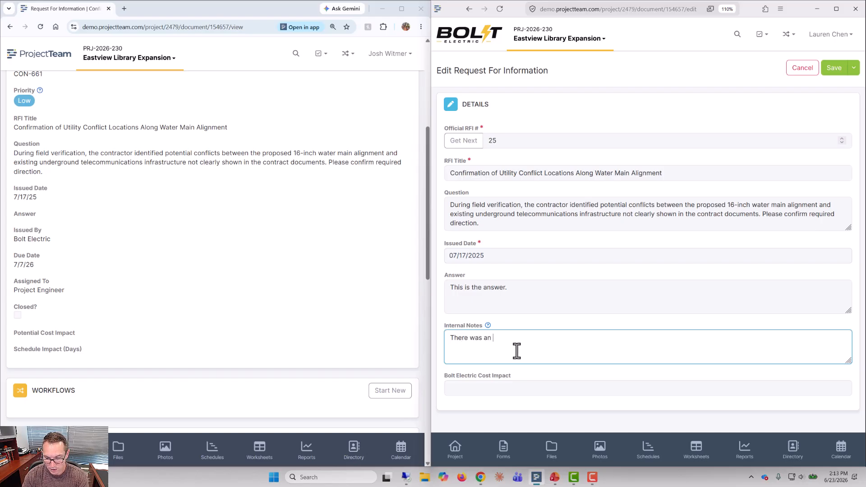
pyautogui.write('issue with the des')
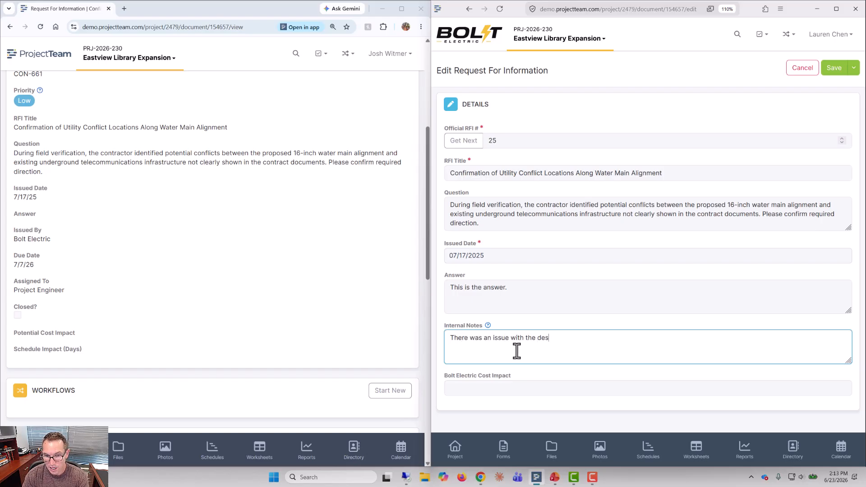
pyautogui.write("ign. Can't happe")
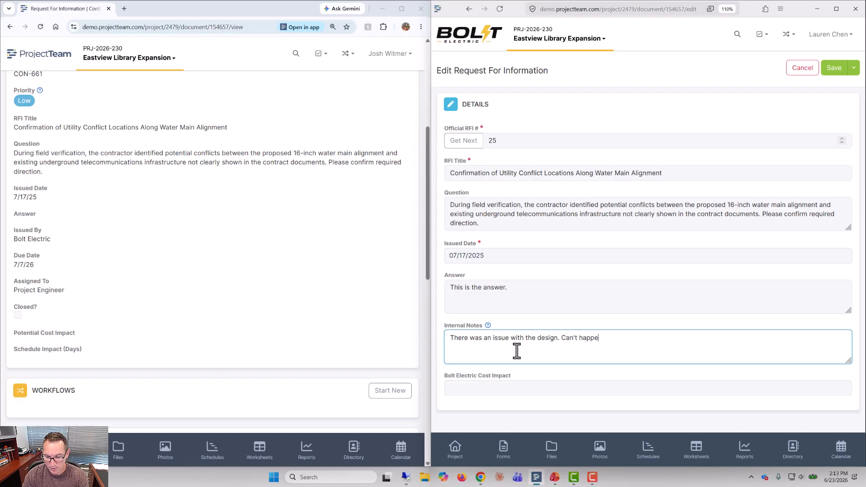
pyautogui.write('n again. Need to ')
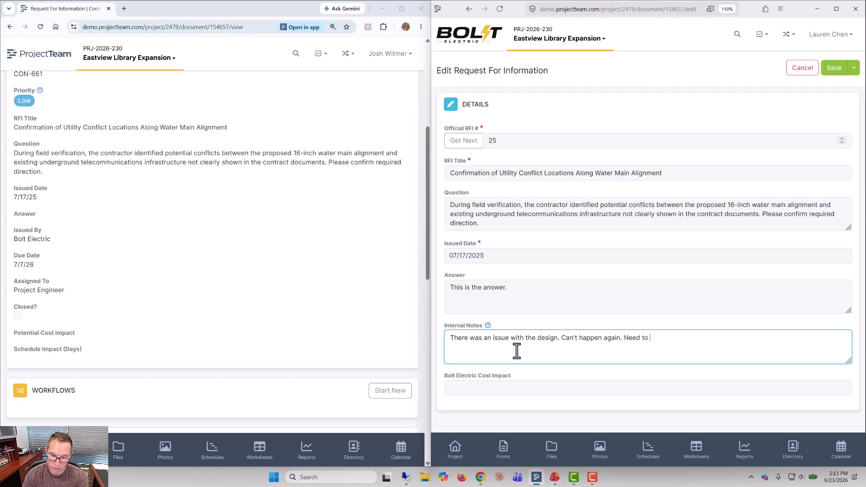
pyautogui.write('double check ne')
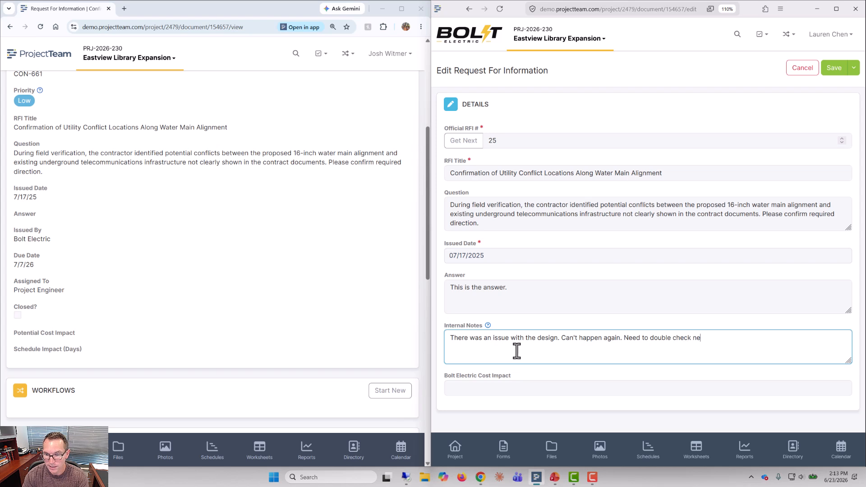
pyautogui.write('xt time.')
# Step: Set the Bolt Electric Cost Impact to 2500 and save the RFI
pyautogui.click(477, 385)
pyautogui.write('2500')
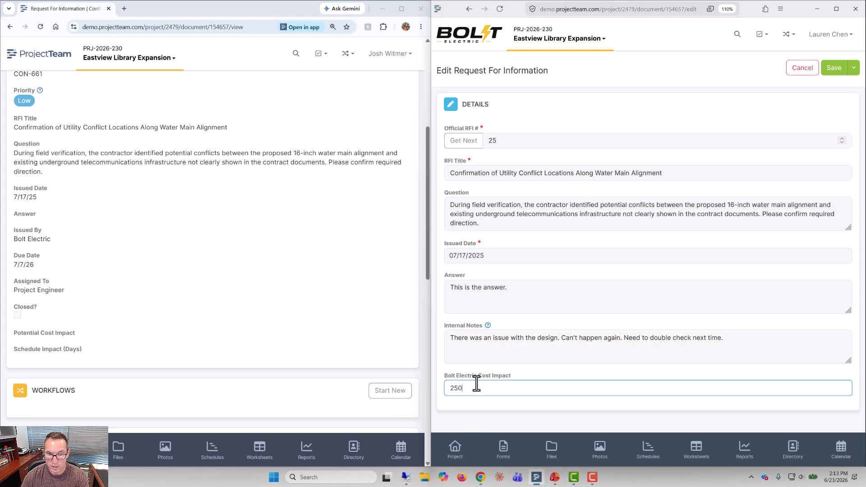
pyautogui.click(523, 378)
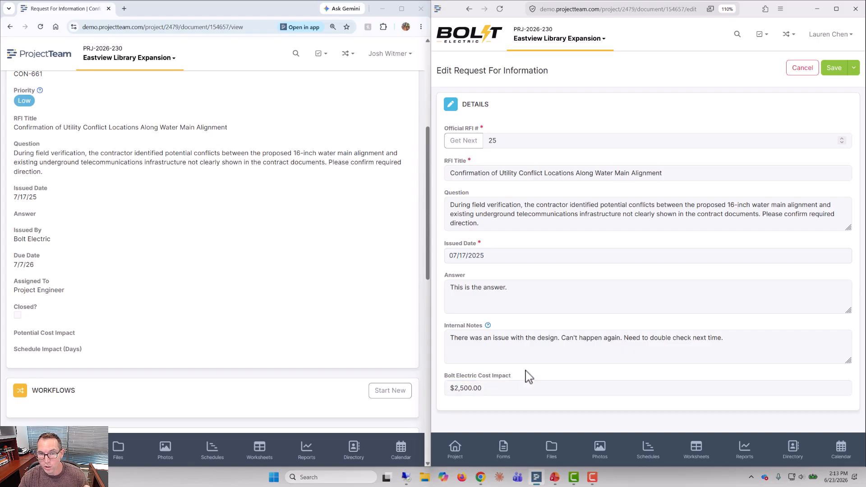
pyautogui.click(831, 68)
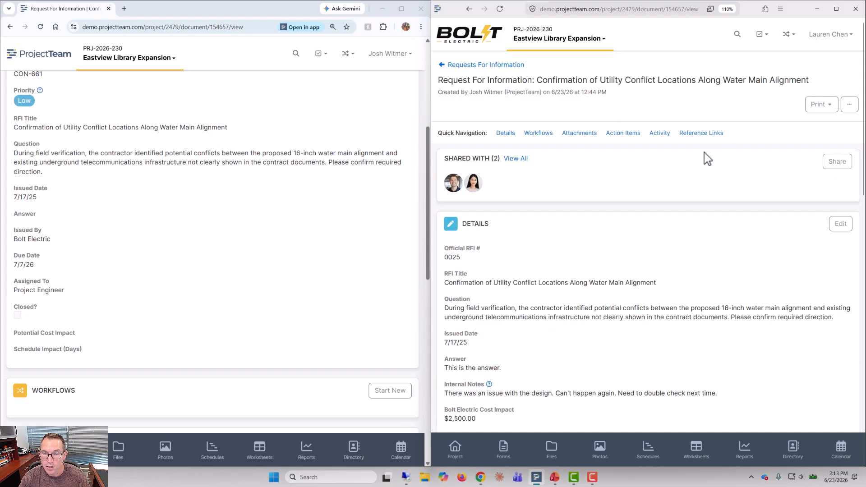
# Step: View the saved RFI's details and its activity history in the Bolt Electric user's window
pyautogui.scroll(-2, 640, 240)
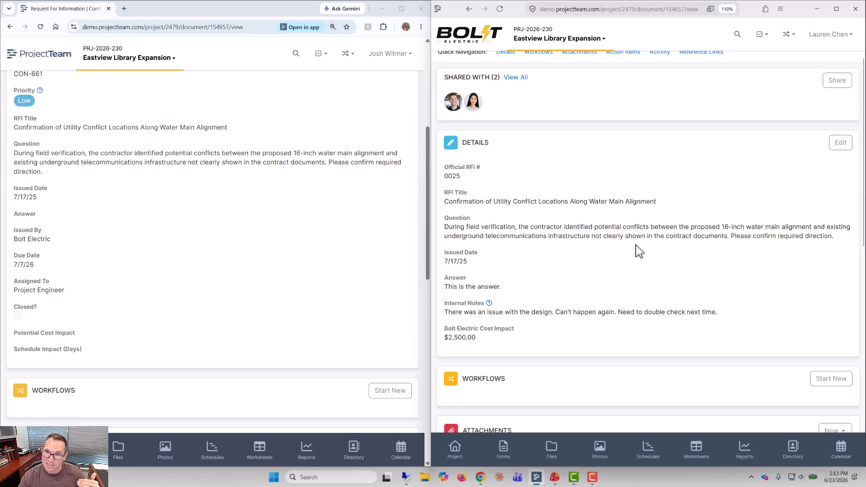
pyautogui.scroll(-10, 613, 263)
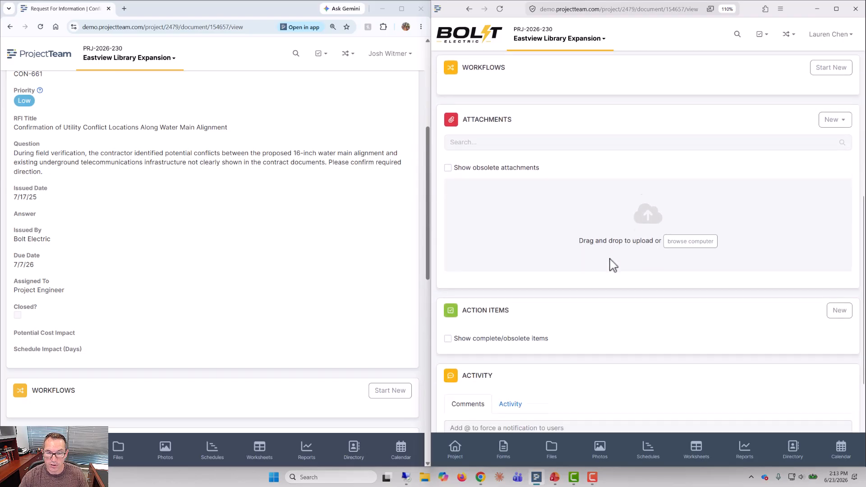
pyautogui.click(501, 229)
pyautogui.scroll(-3, 505, 246)
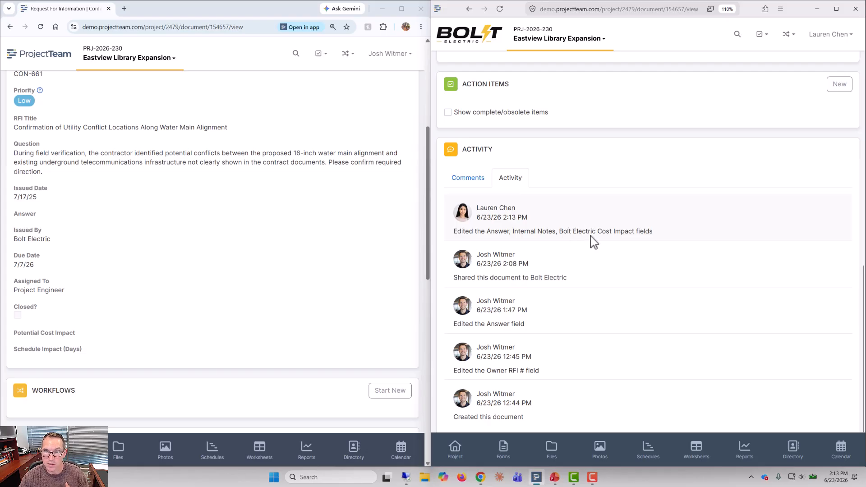
# Step: Reopen the water main alignment RFI from the RFI log in the ProjectTeam user's window and check its Answer field
pyautogui.scroll(3, 383, 236)
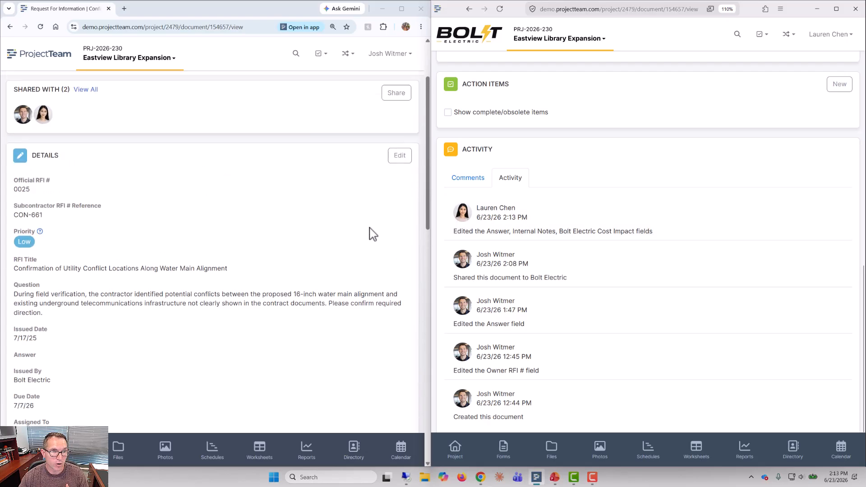
pyautogui.scroll(1, 83, 147)
pyautogui.scroll(2, 83, 147)
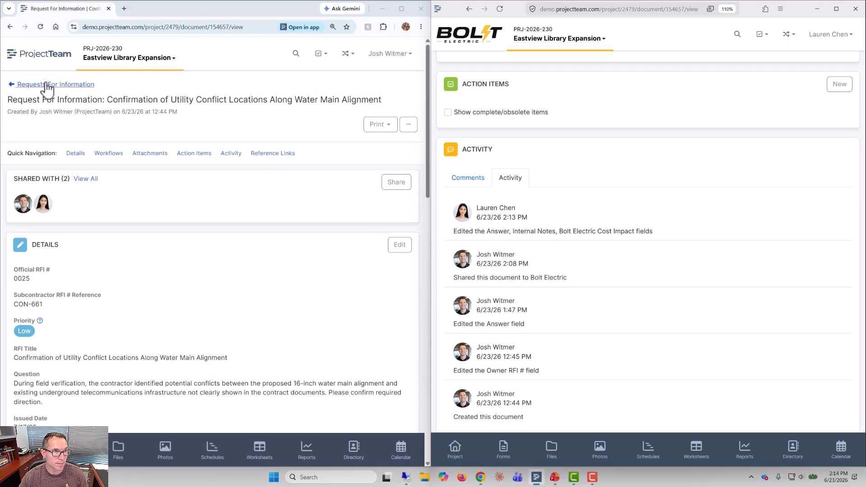
pyautogui.click(45, 88)
pyautogui.click(110, 174)
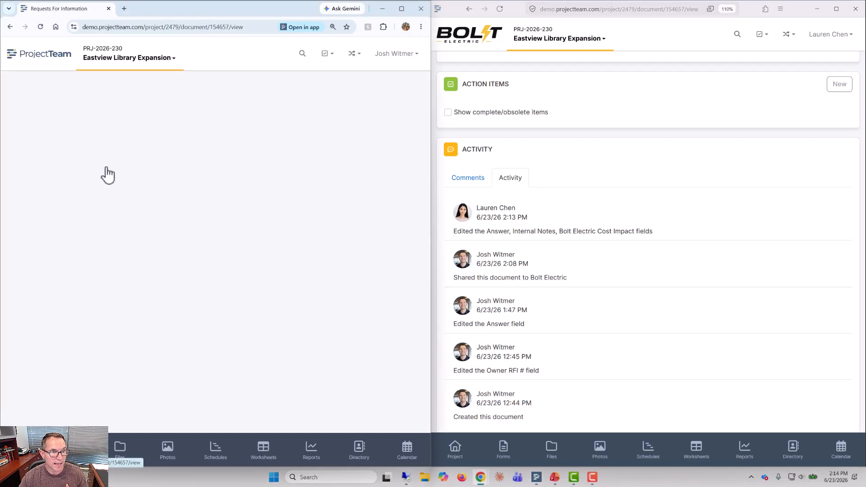
pyautogui.scroll(-3, 253, 249)
pyautogui.scroll(-1, 253, 249)
pyautogui.moveTo(77, 242); pyautogui.dragTo(16, 243)
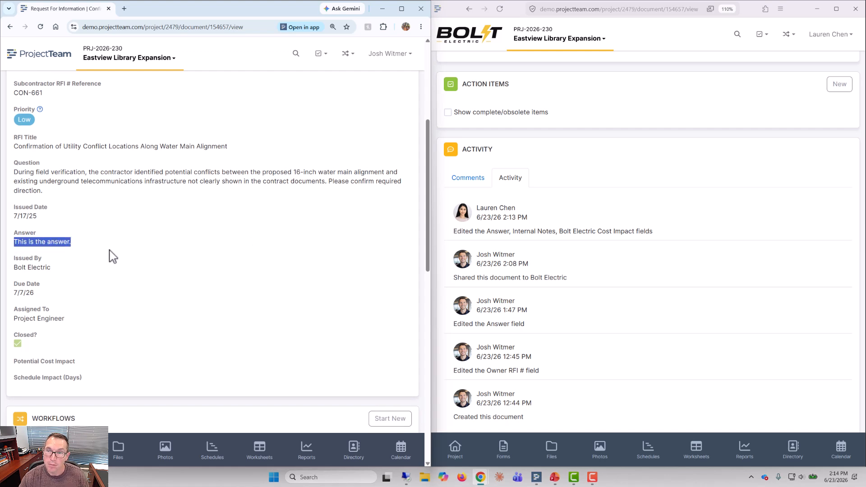
pyautogui.click(87, 270)
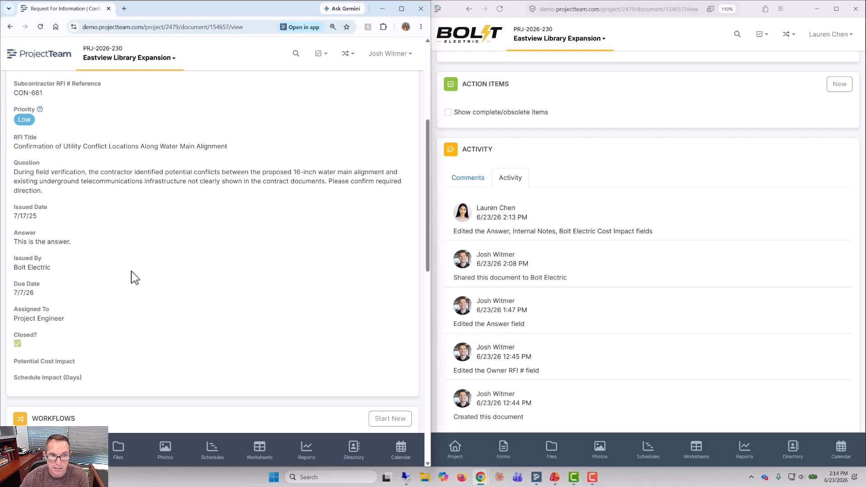
# Step: Review the RFI's activity history in the ProjectTeam user's window and compare the details shown to both users
pyautogui.scroll(-10, 145, 294)
pyautogui.click(77, 226)
pyautogui.scroll(-2, 149, 217)
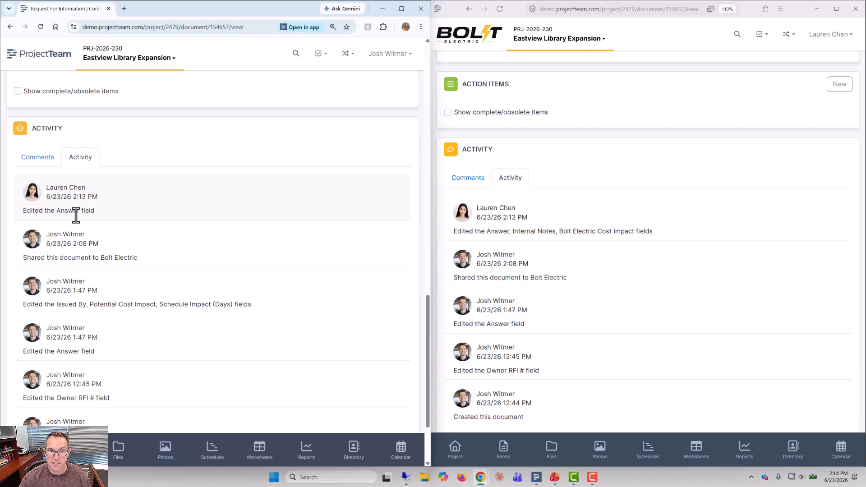
pyautogui.scroll(10, 221, 279)
pyautogui.scroll(5, 223, 284)
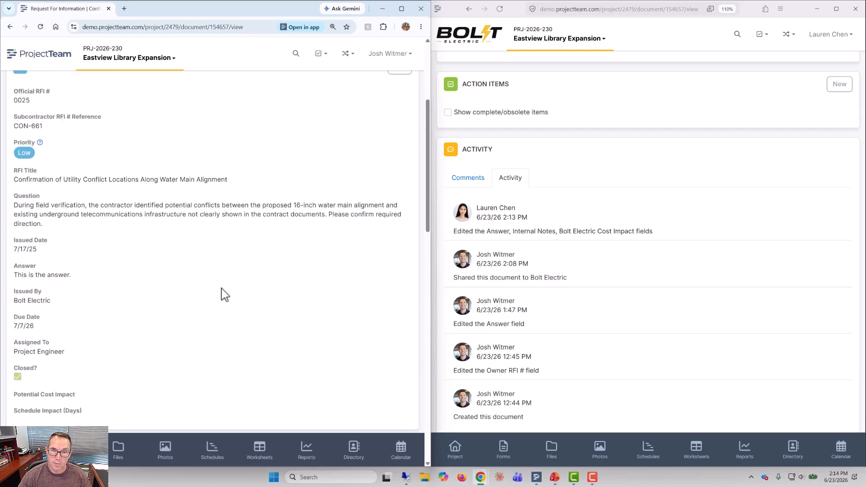
pyautogui.scroll(8, 654, 282)
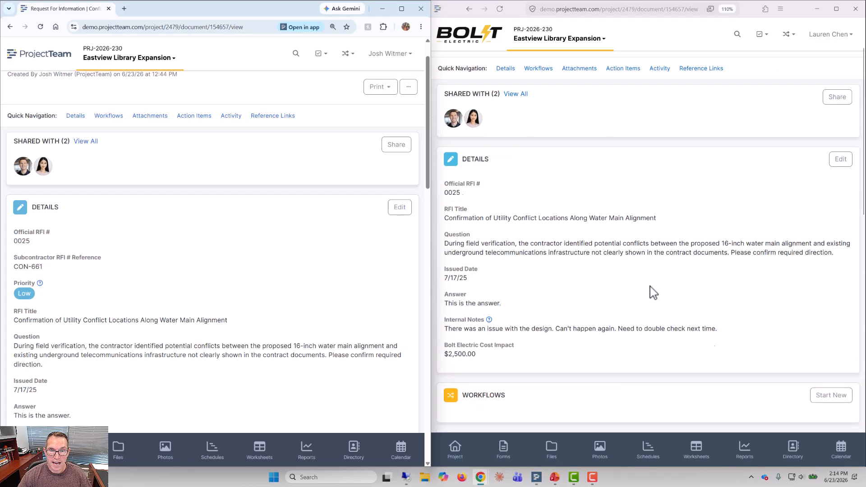
pyautogui.scroll(-1, 653, 291)
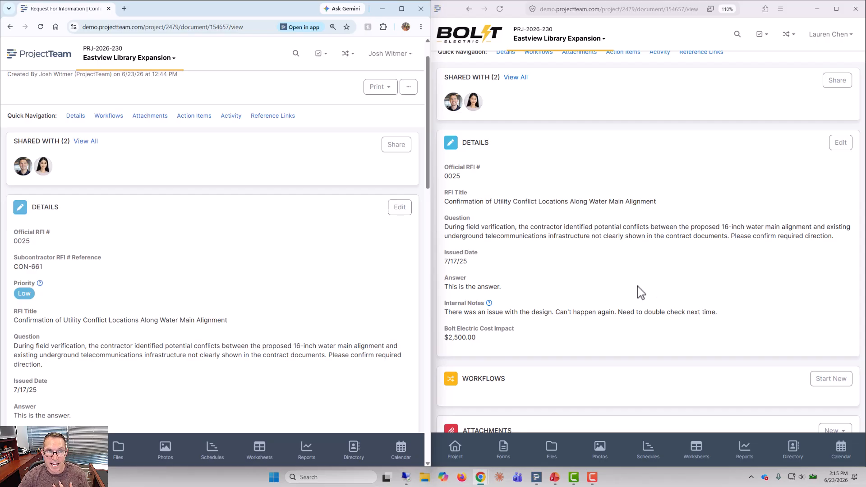
# Step: Return to the ProjectTeam user's RFI log and use View Shared With to check which RFIs are shared with the Bolt Electric user
pyautogui.scroll(1, 178, 277)
pyautogui.click(51, 84)
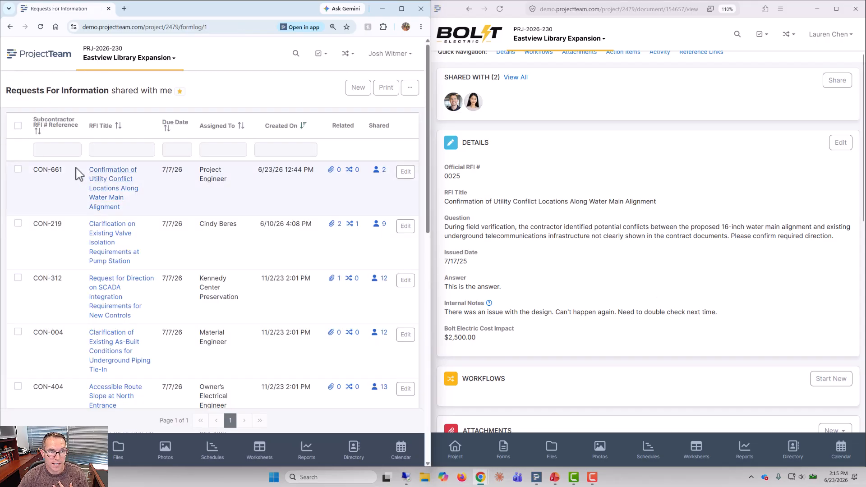
pyautogui.click(408, 88)
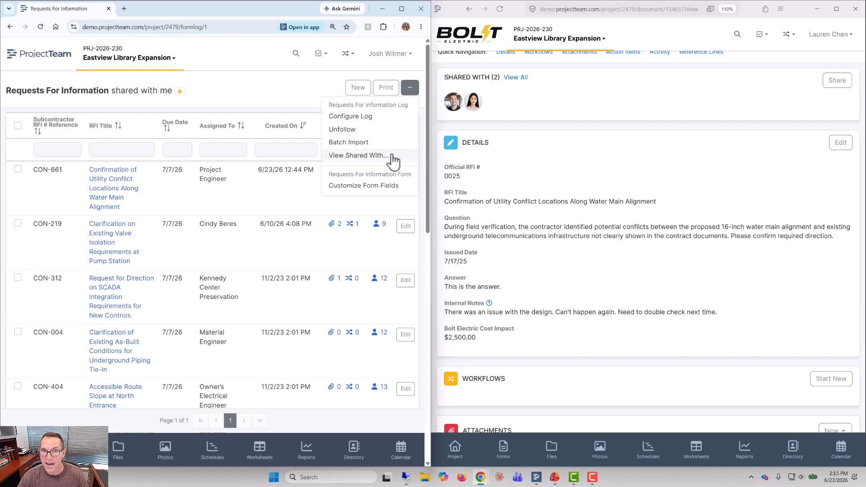
pyautogui.click(375, 157)
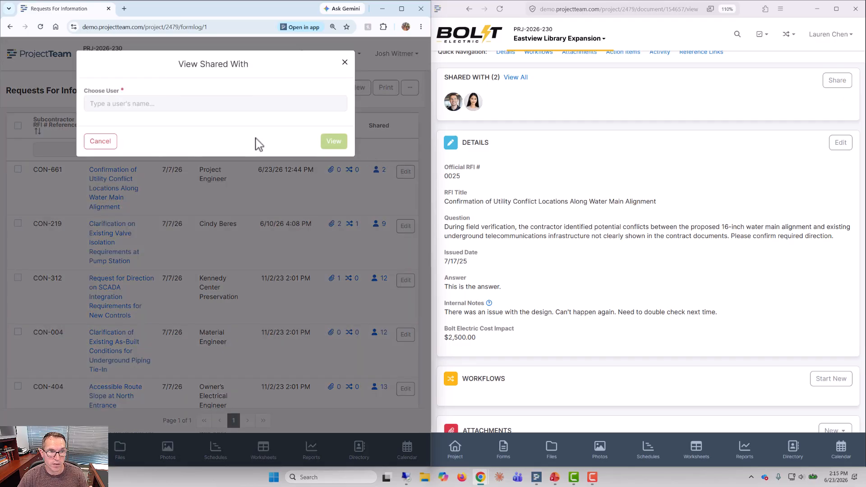
pyautogui.click(190, 105)
pyautogui.write('lau')
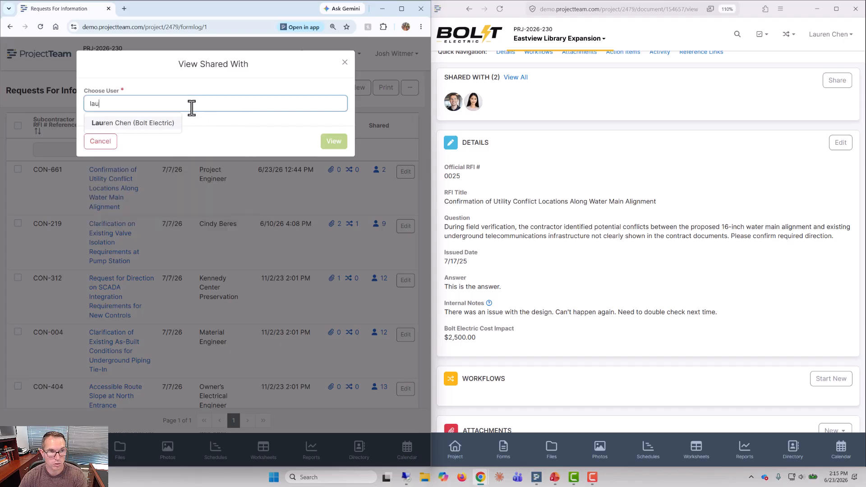
pyautogui.click(164, 126)
pyautogui.click(334, 142)
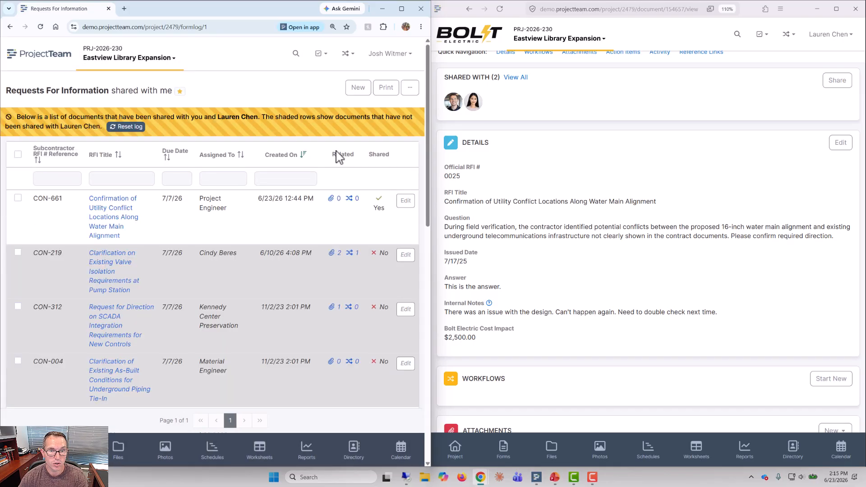
pyautogui.scroll(-1, 424, 145)
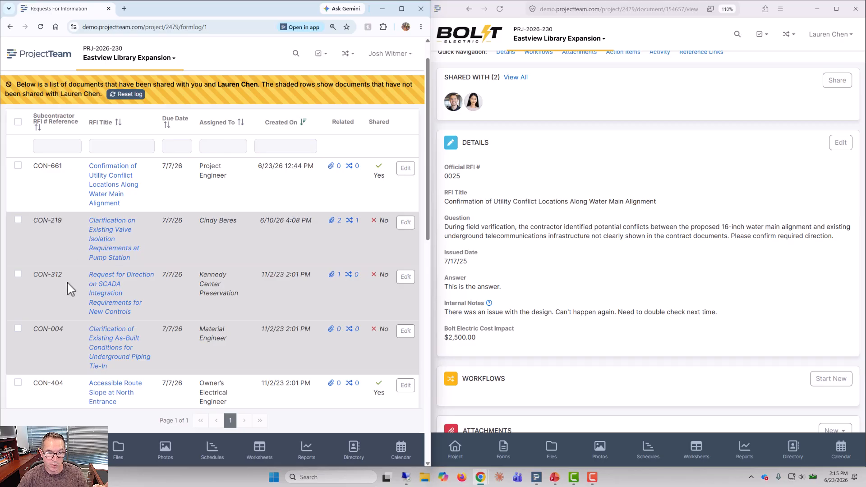
pyautogui.scroll(-3, 67, 280)
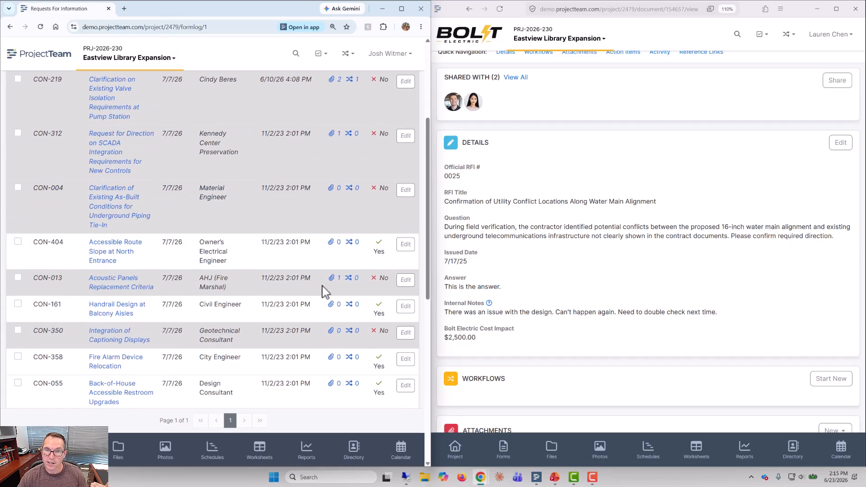
pyautogui.scroll(5, 323, 289)
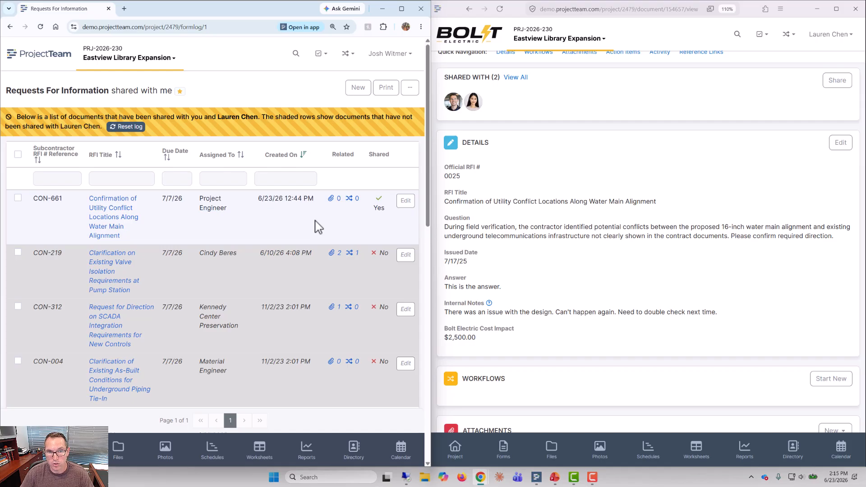
# Step: Reset the RFI log to its normal view and reopen the water main alignment RFI
pyautogui.click(130, 127)
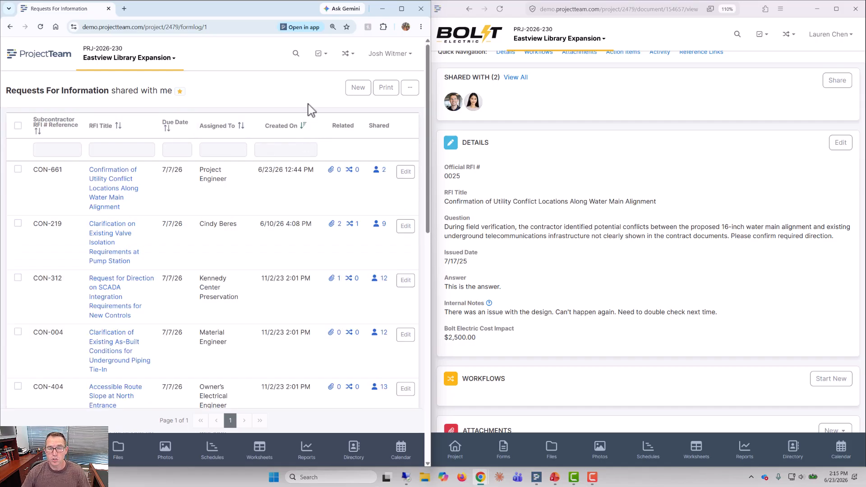
pyautogui.click(107, 178)
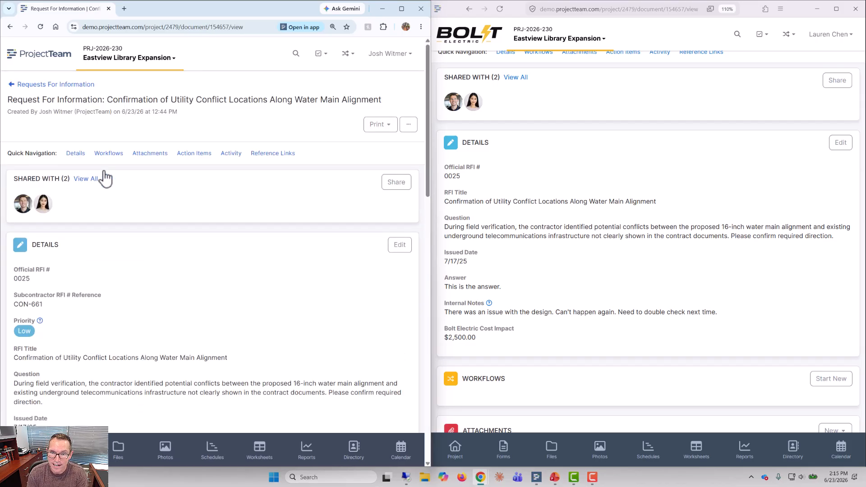